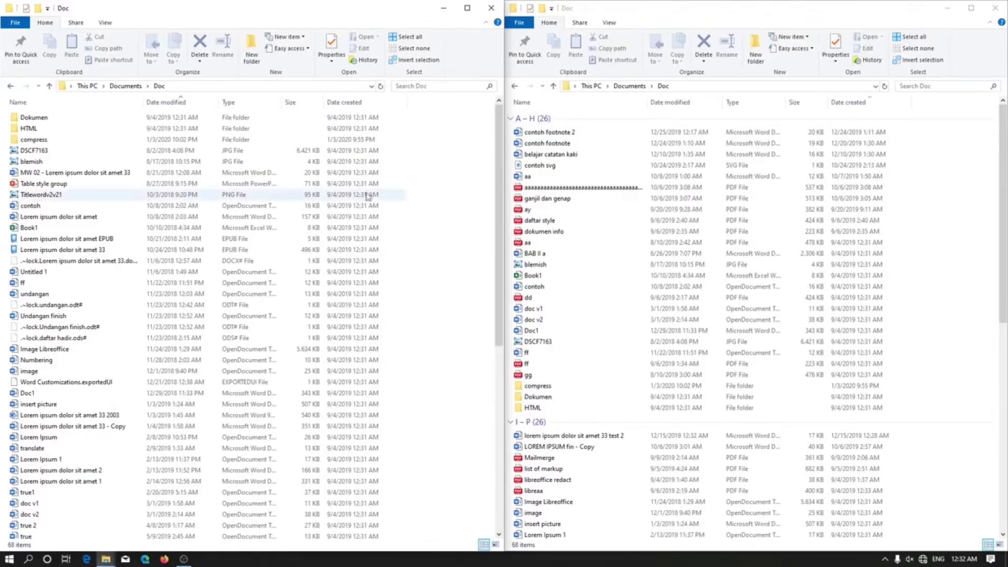
Step: Group the files in the active Doc folder window by Name and review all the alphabetical groups
left_click(104, 24)
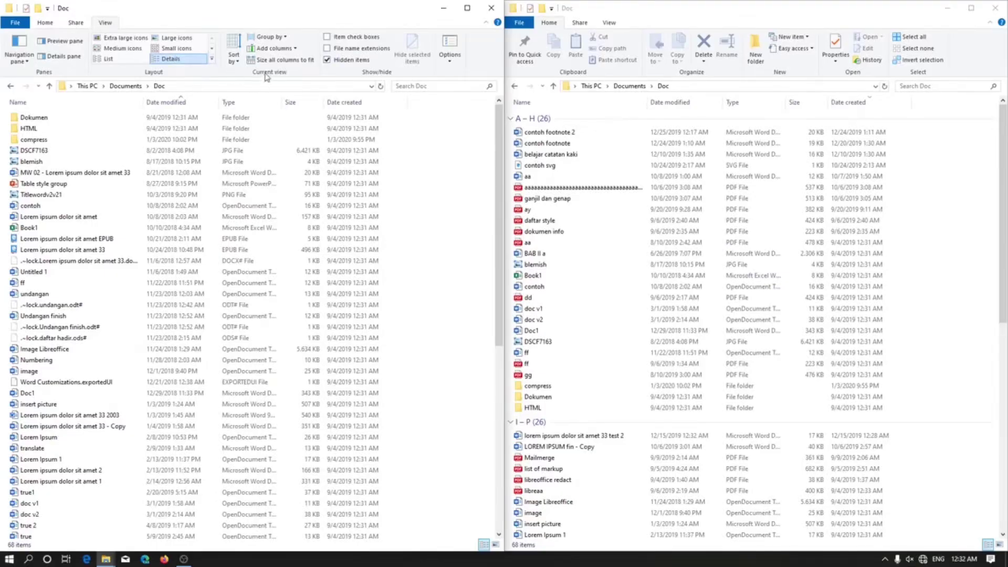
left_click(279, 40)
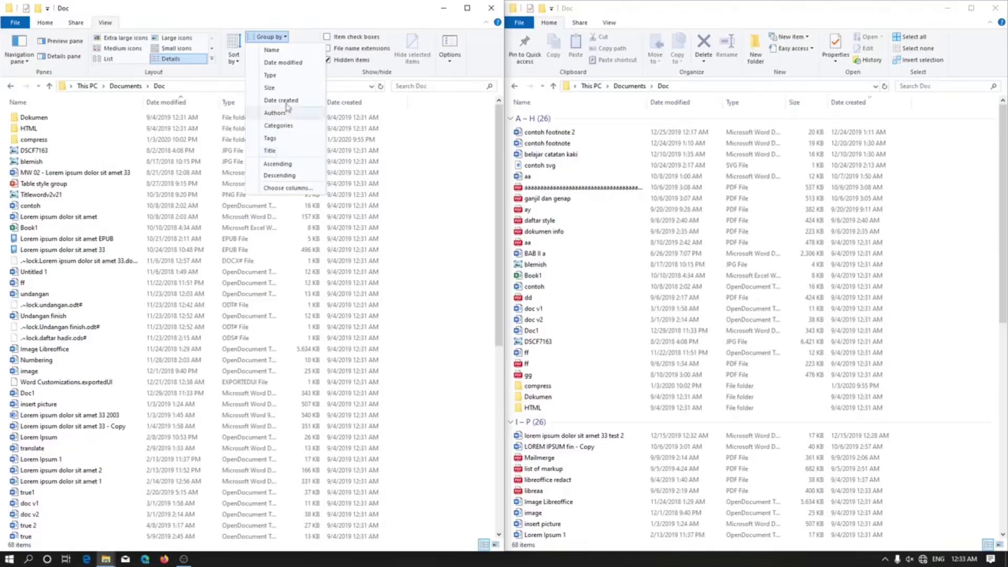
left_click(280, 50)
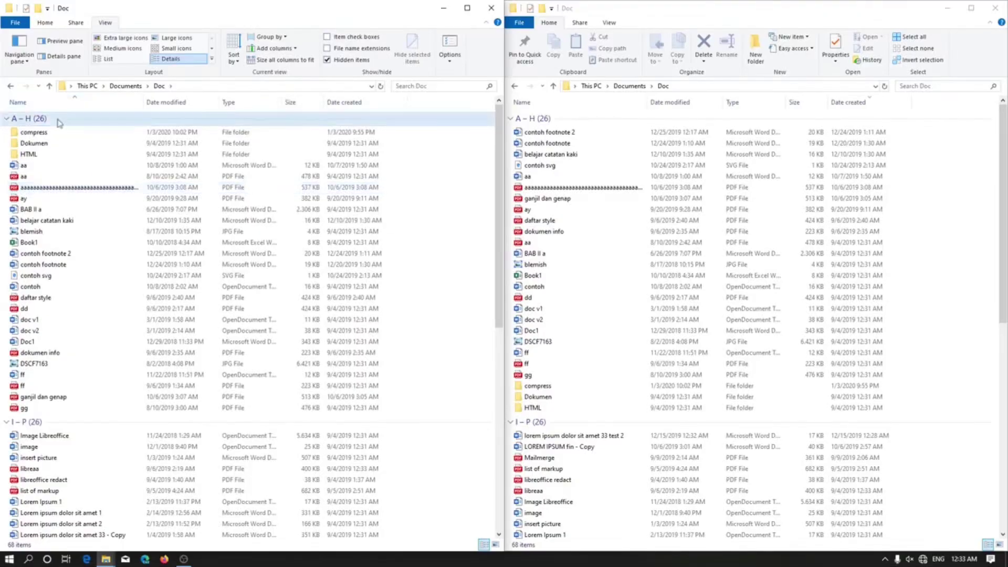
scroll(94, 199, "down", 6)
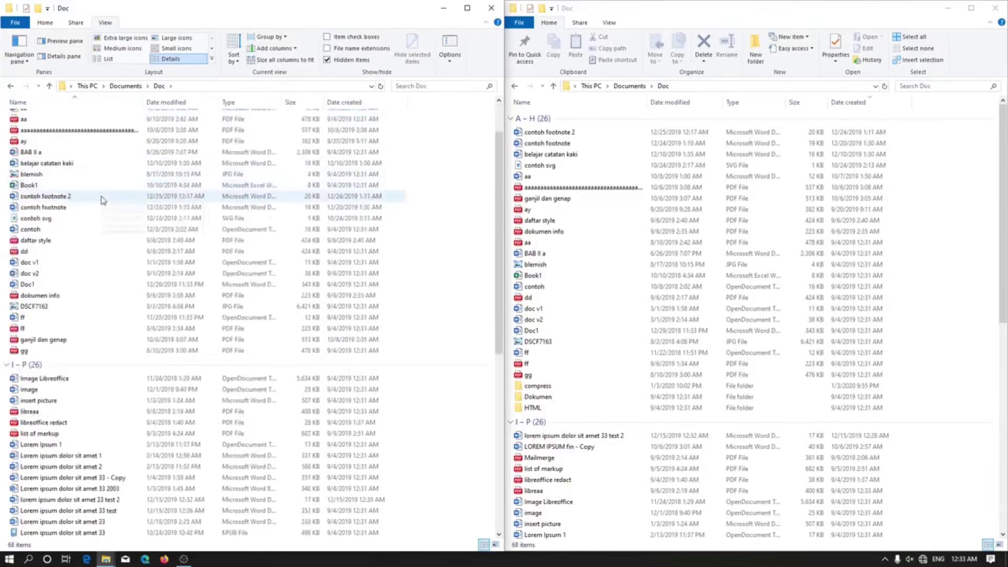
scroll(29, 420, "down", 2)
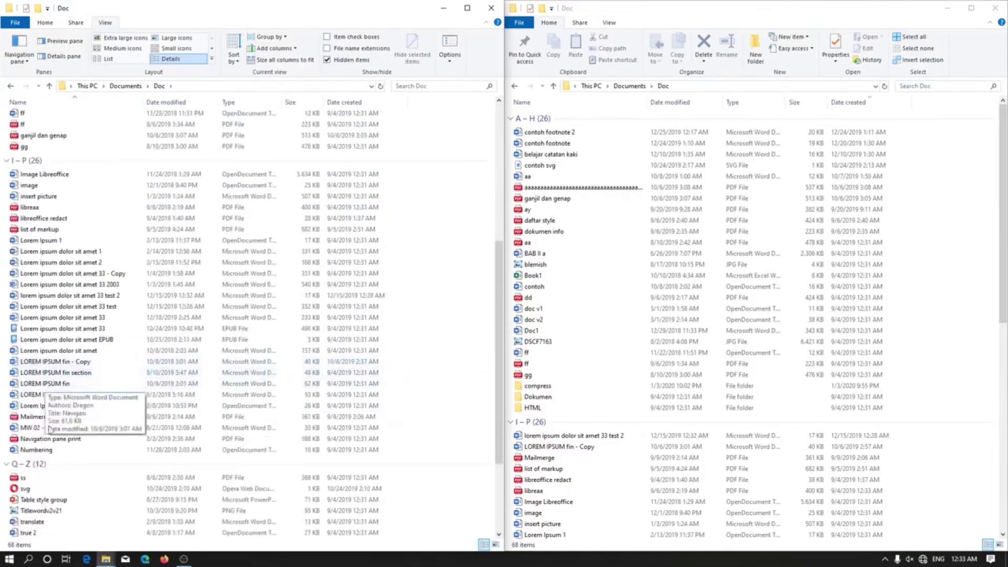
scroll(37, 464, "down", 4)
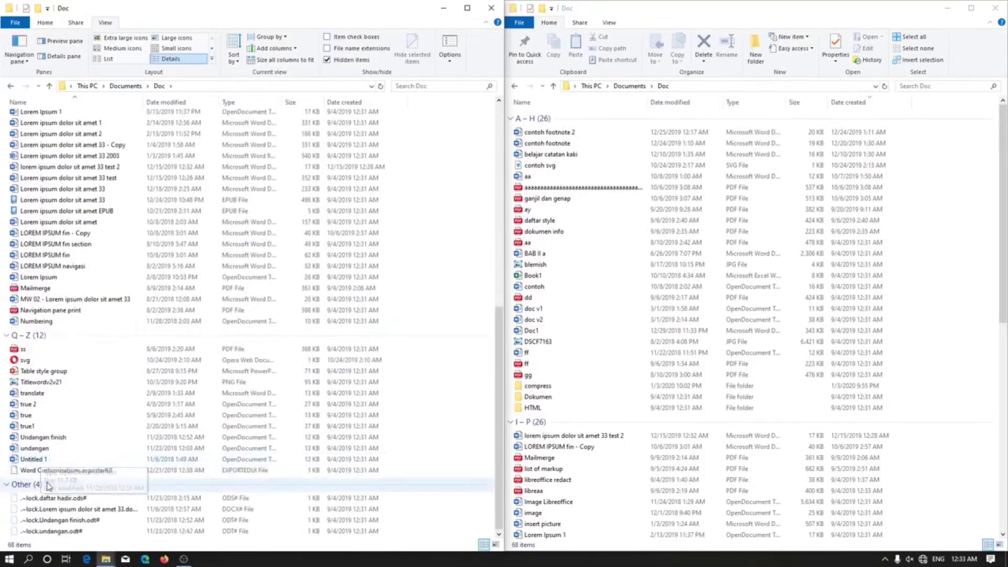
scroll(419, 187, "up", 12)
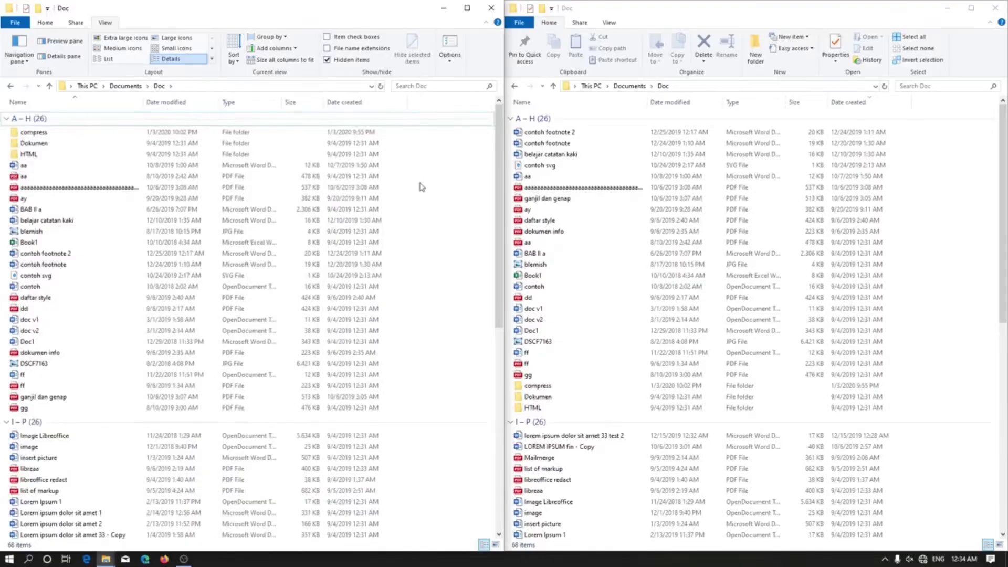
Step: Change the Doc folder's grouping to Type and review all the file type groups
right_click(421, 186)
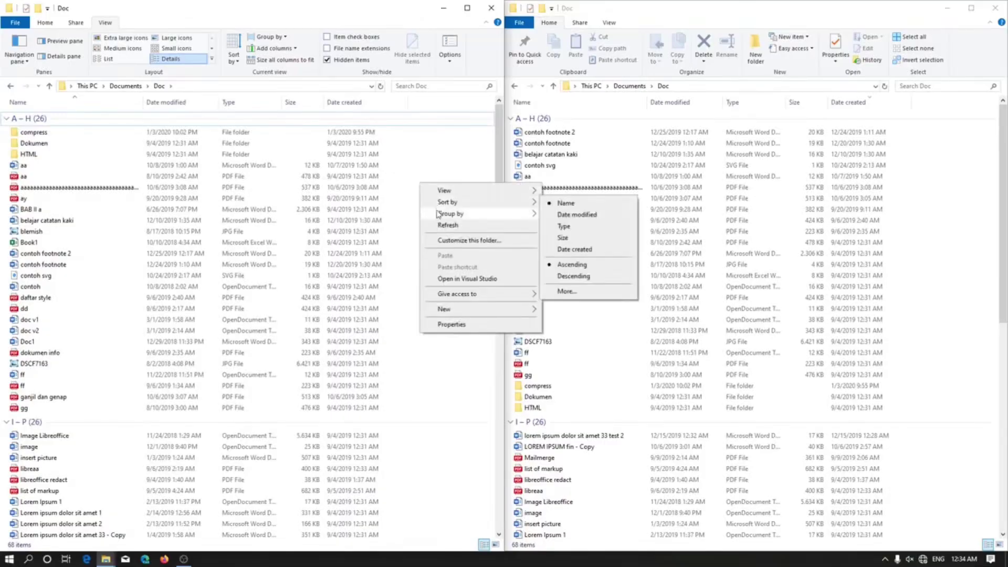
mouse_move(446, 213)
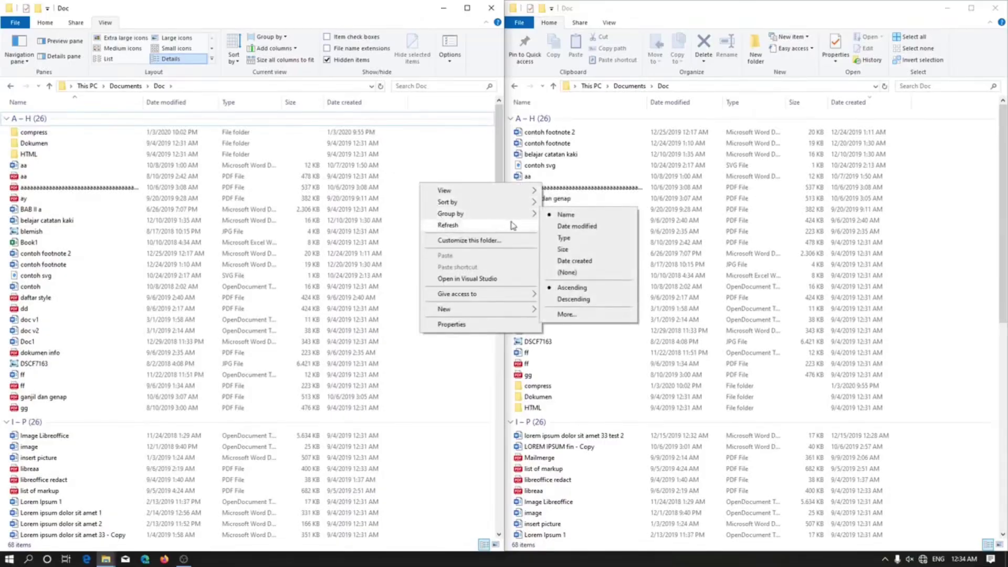
mouse_move(515, 214)
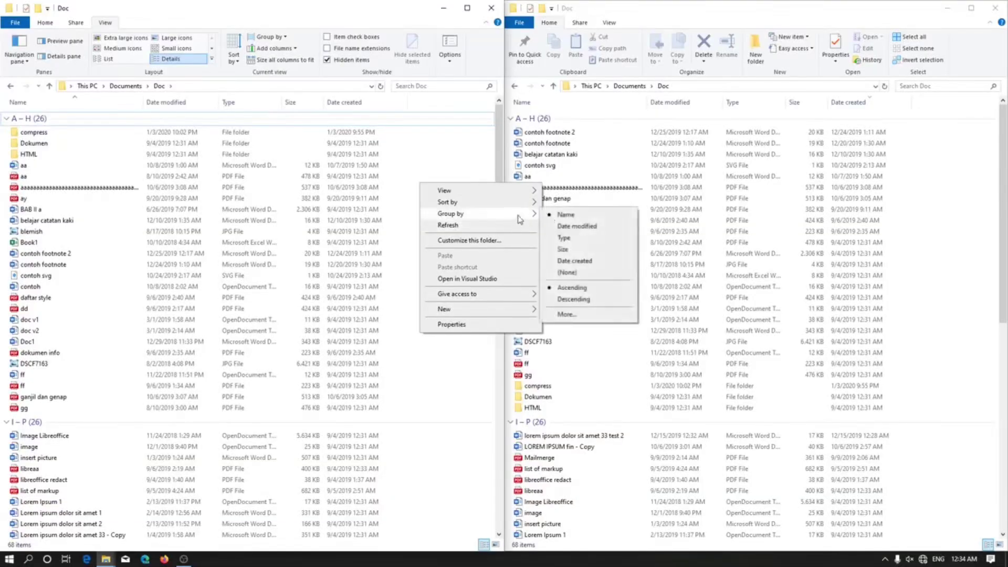
left_click(564, 237)
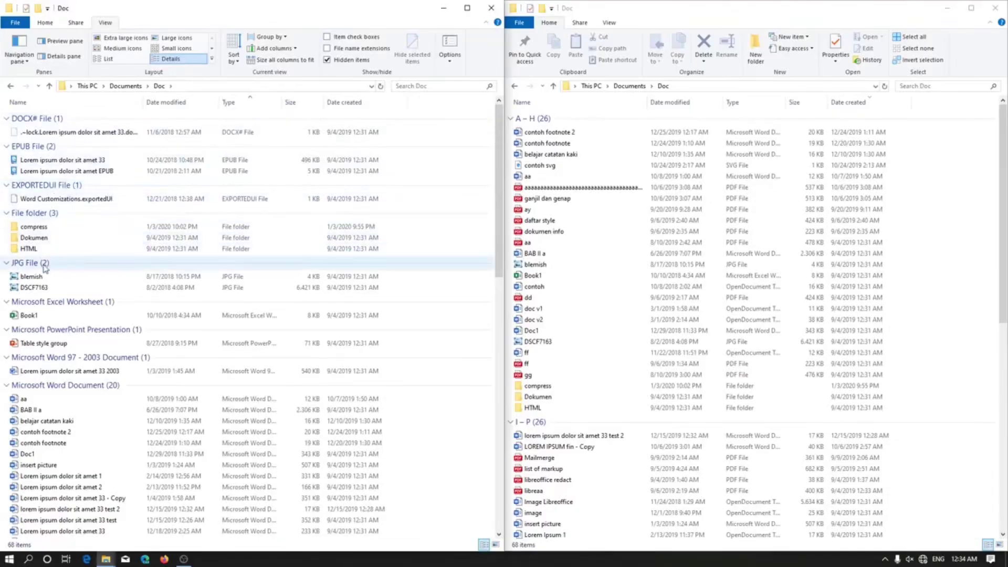
scroll(45, 268, "down", 10)
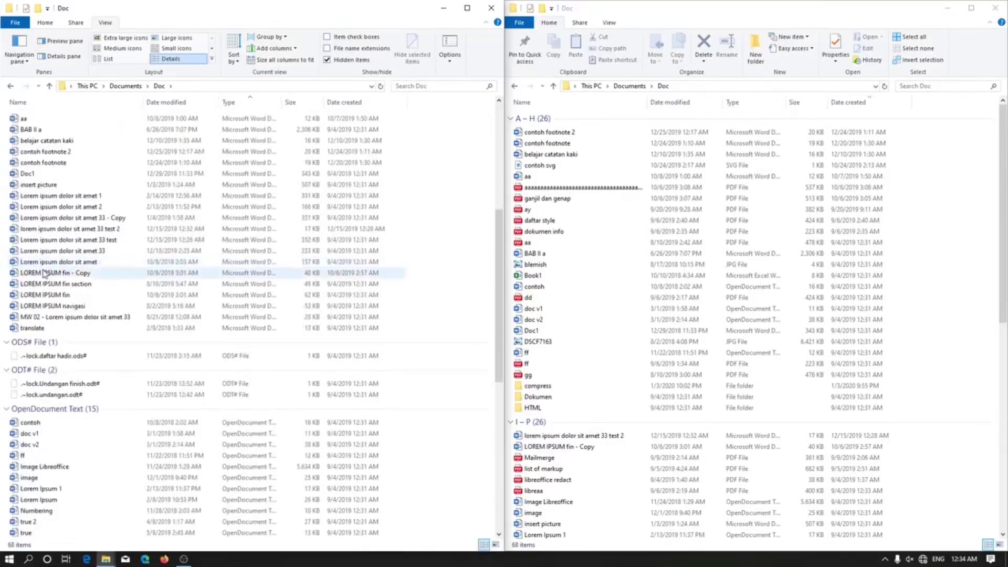
scroll(45, 272, "down", 7)
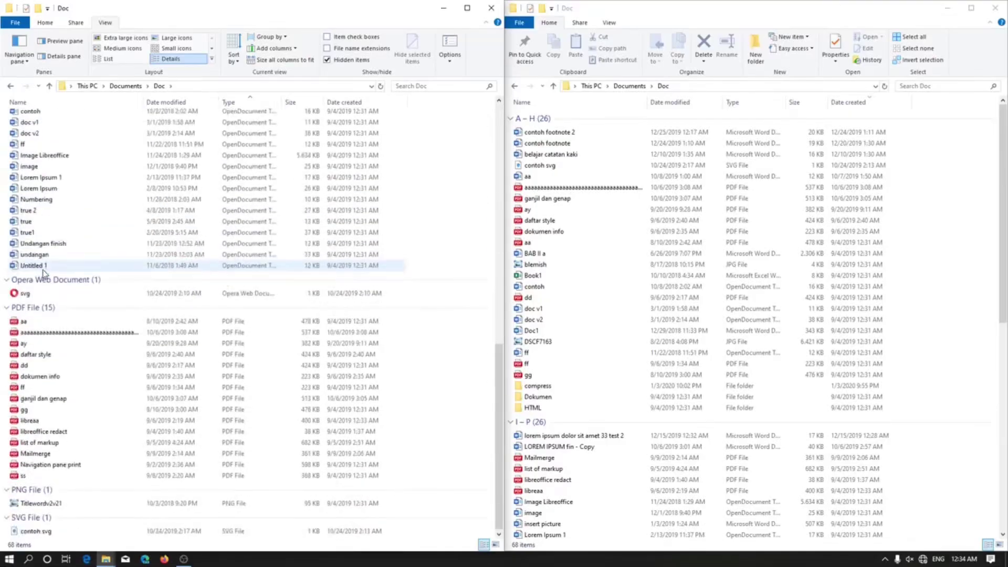
scroll(44, 270, "up", 17)
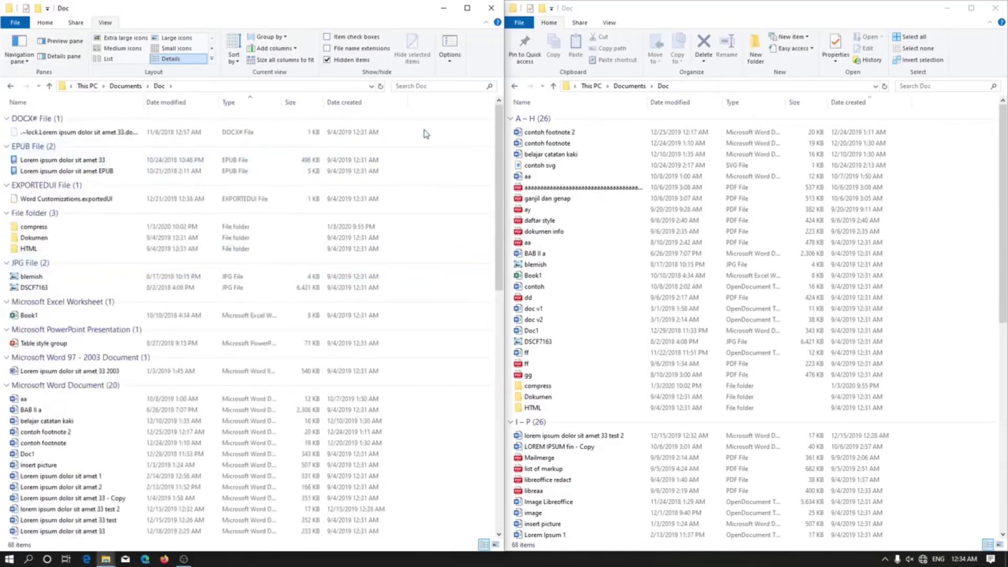
Step: Switch the grouping back to Name, then reverse the name order to descending and return it to ascending
right_click(425, 134)
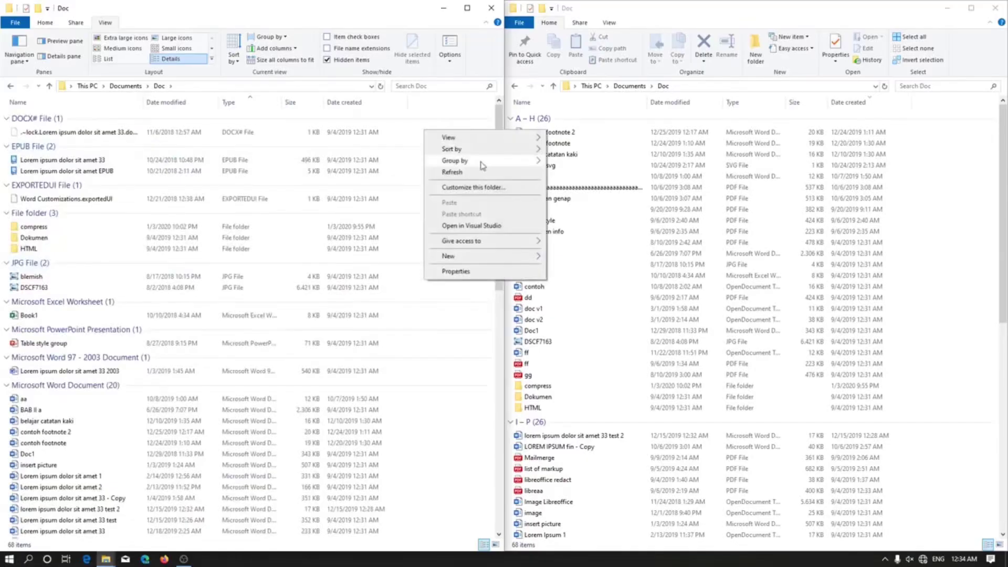
mouse_move(482, 166)
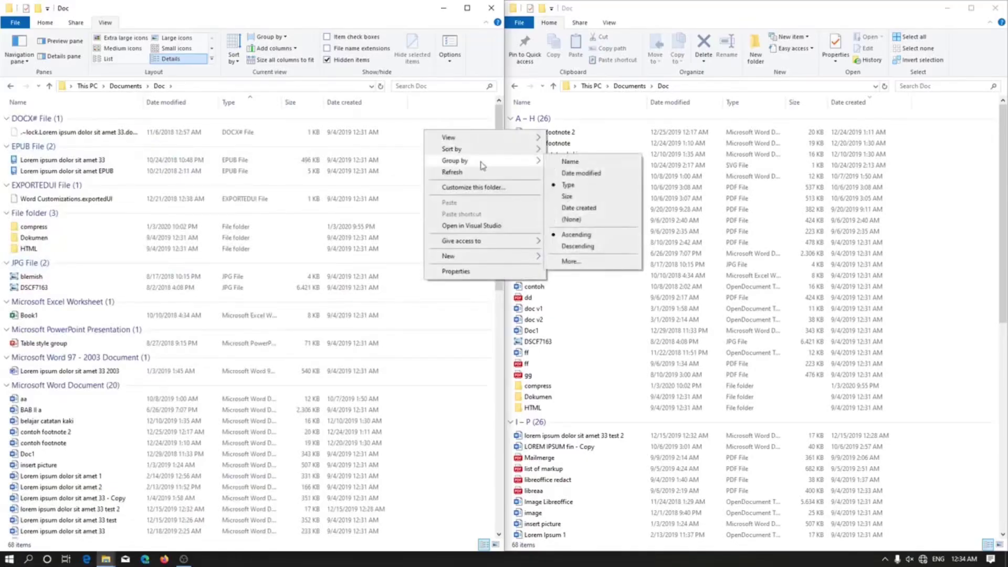
left_click(570, 161)
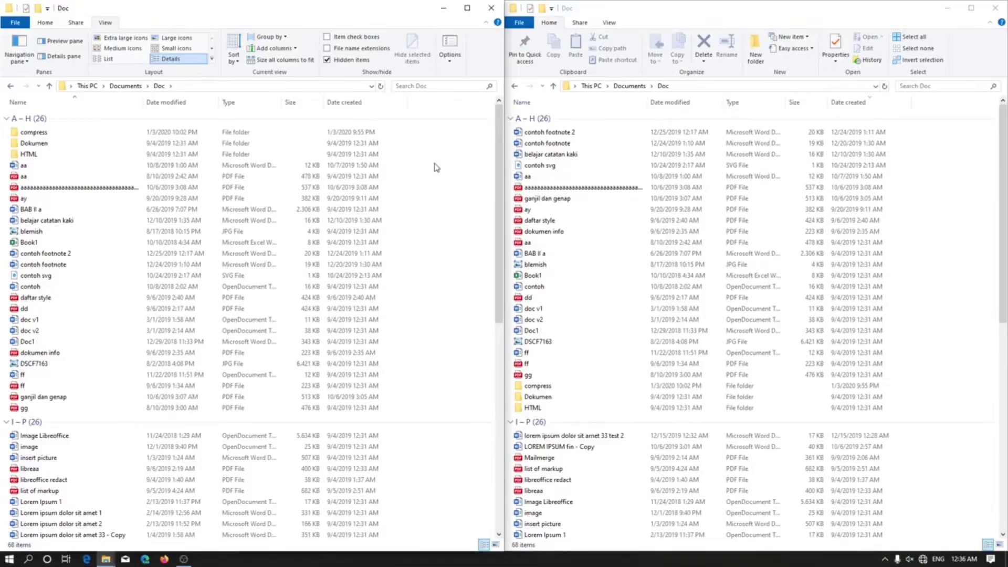
left_click(37, 103)
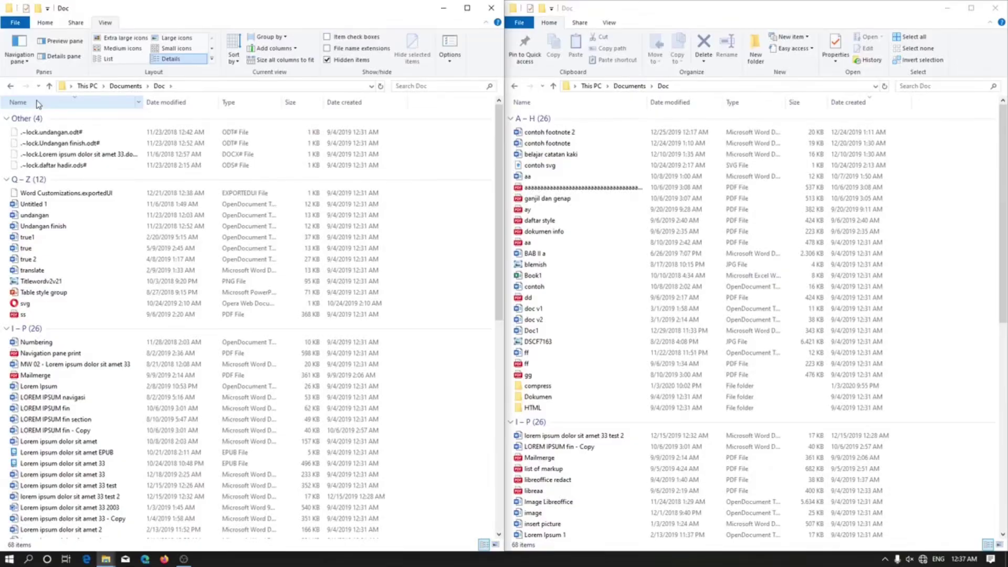
left_click(38, 103)
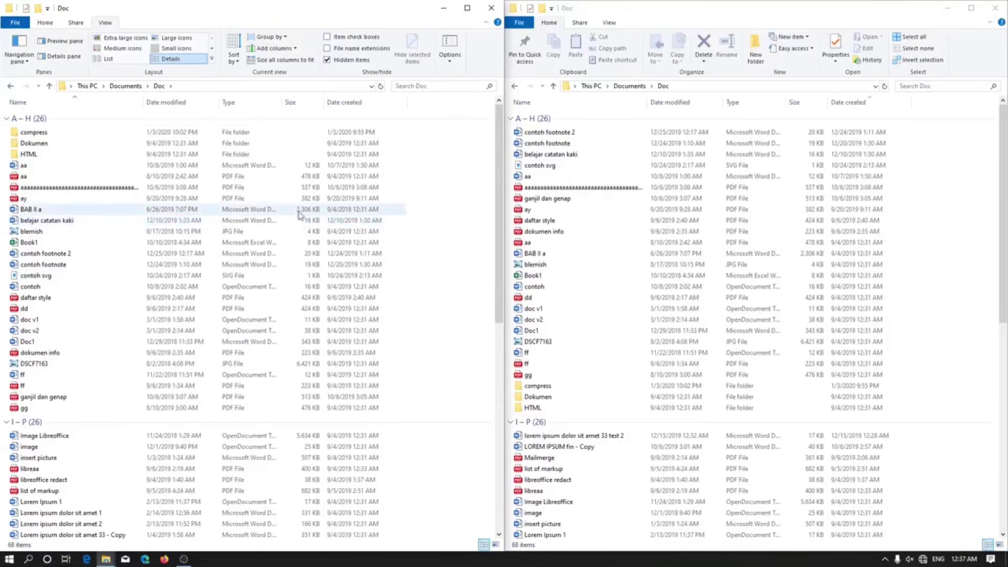
Step: Try sorting the name-grouped files by Date modified and Date created, then sort them by Name again
left_click(183, 103)
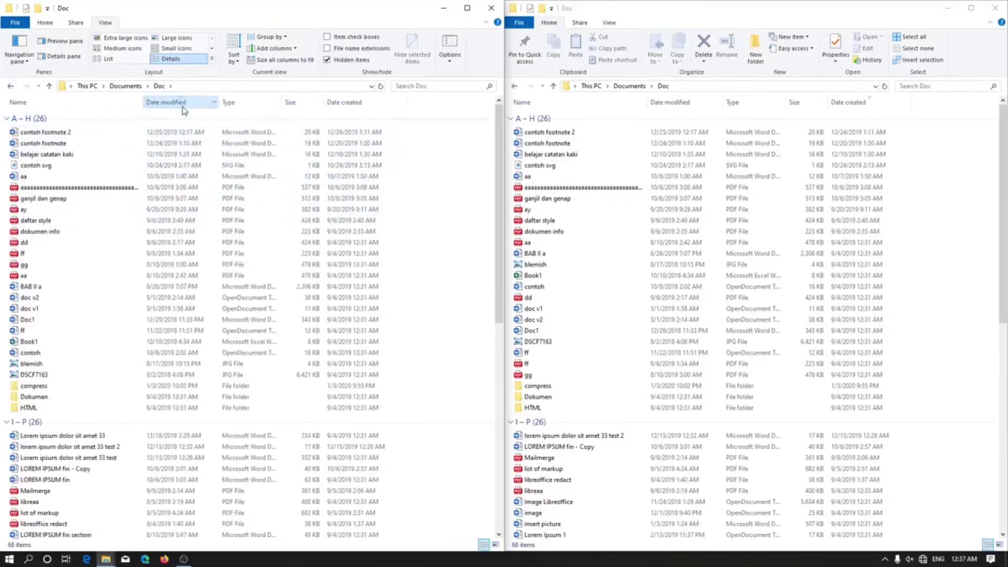
left_click(335, 103)
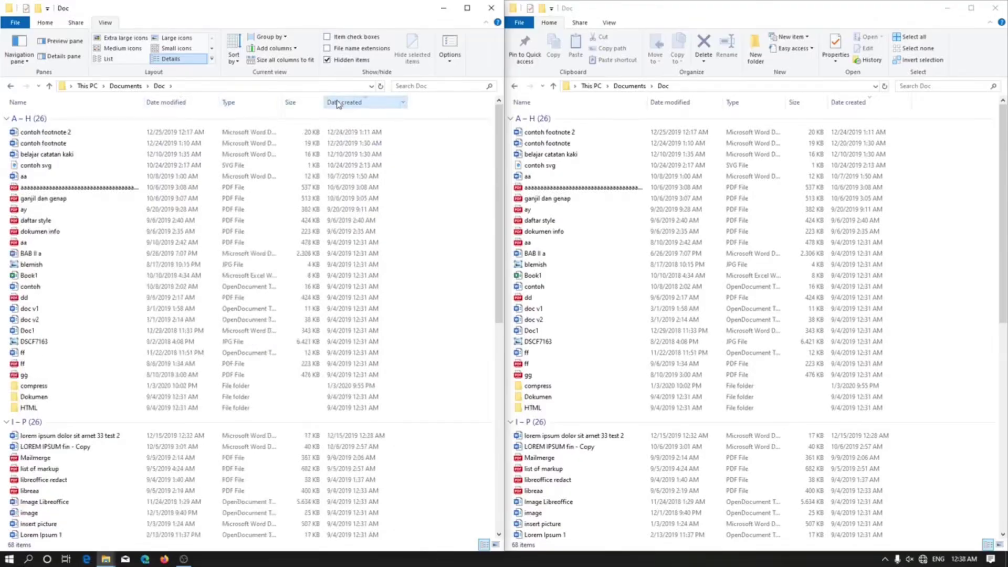
left_click(120, 102)
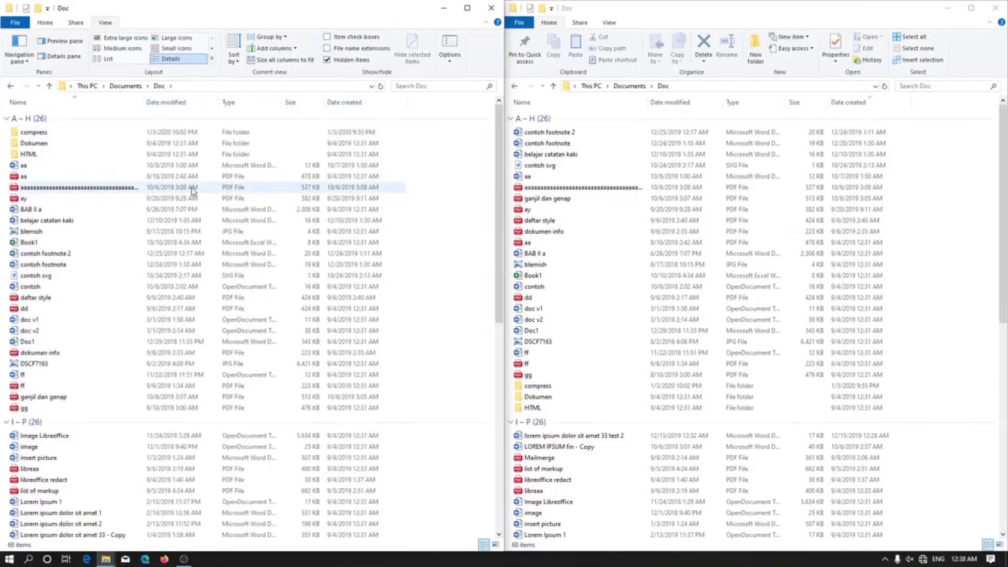
Step: Sort the files within the name groups by Date modified, newest first, and check the order in every group
left_click(171, 105)
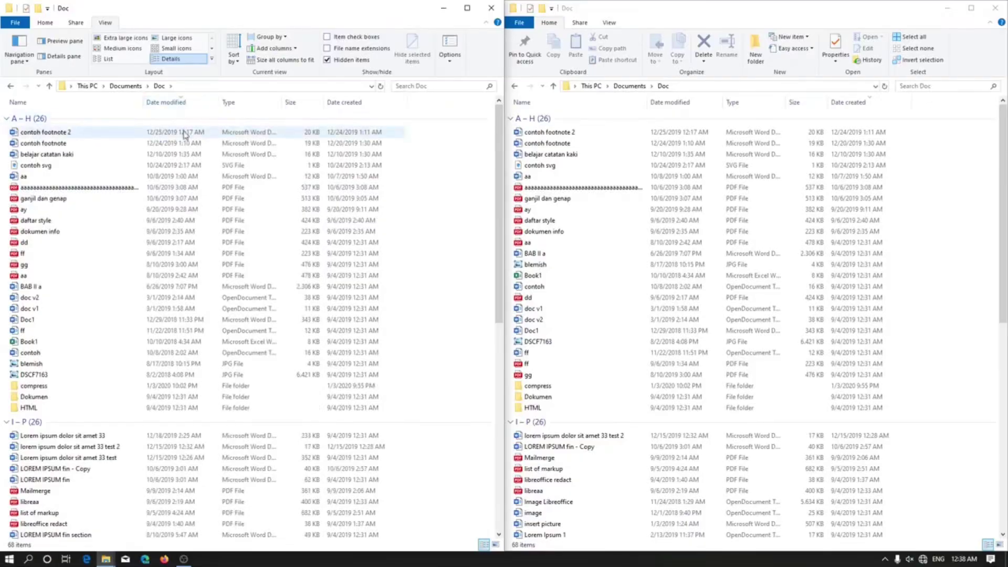
scroll(184, 136, "down", 6)
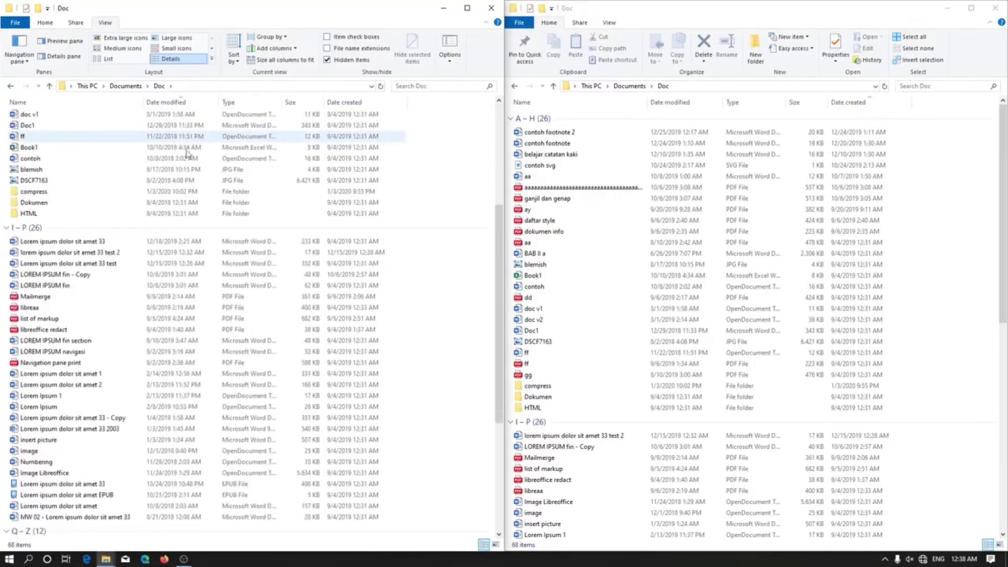
scroll(180, 223, "down", 6)
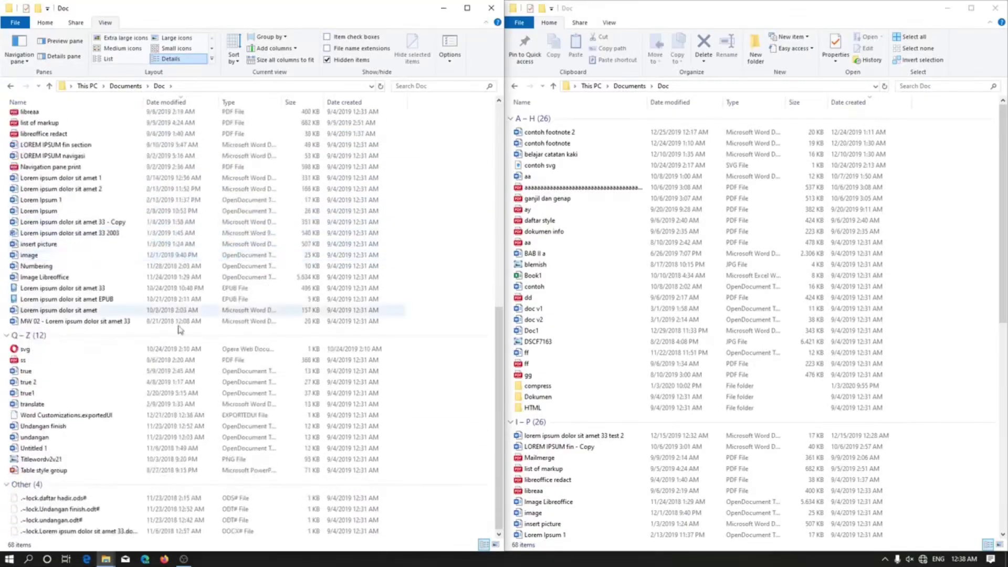
scroll(174, 358, "up", 8)
scroll(174, 359, "up", 4)
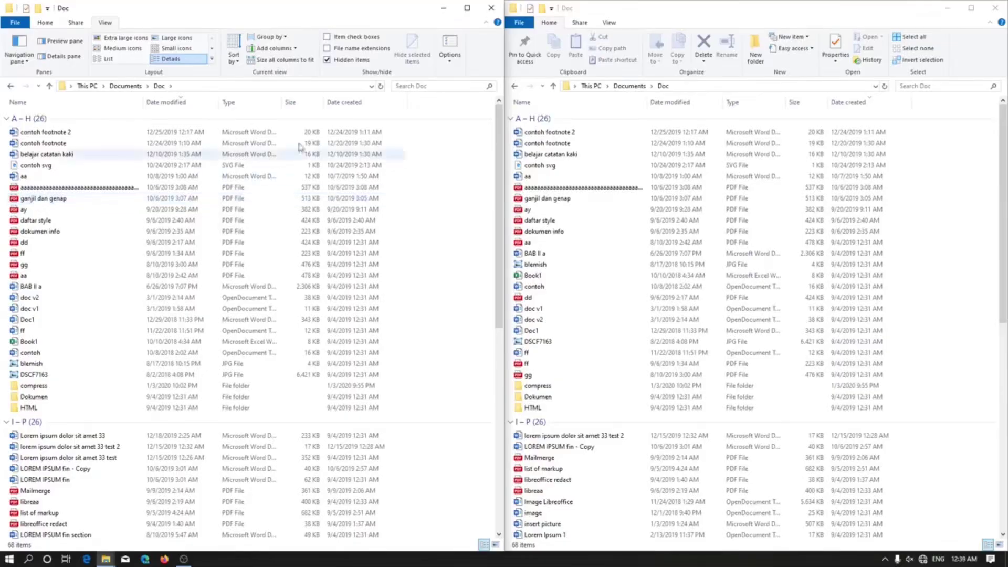
Step: Sort the grouped files by Date created, then remove the grouping from the folder by setting it to (None)
left_click(356, 103)
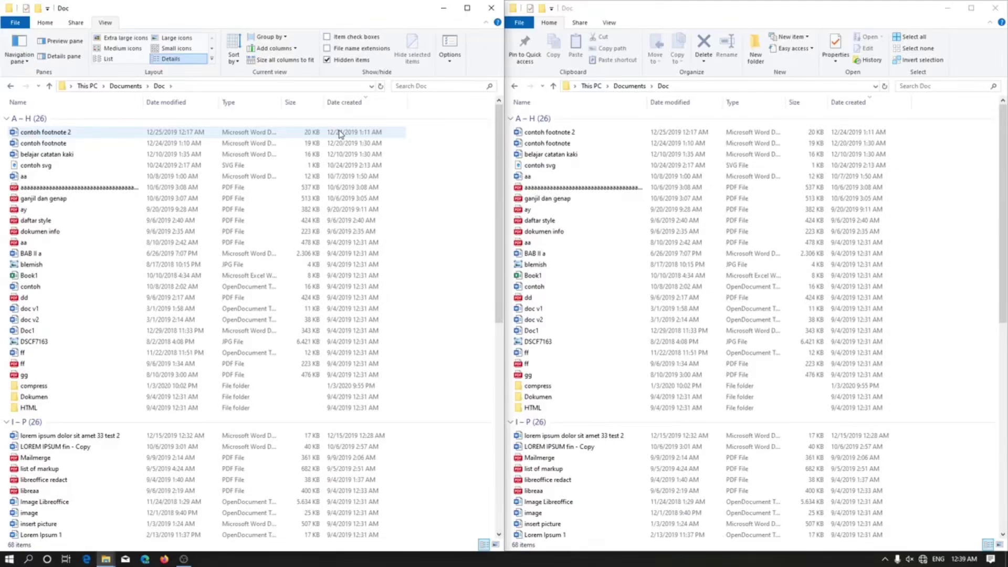
left_click(281, 36)
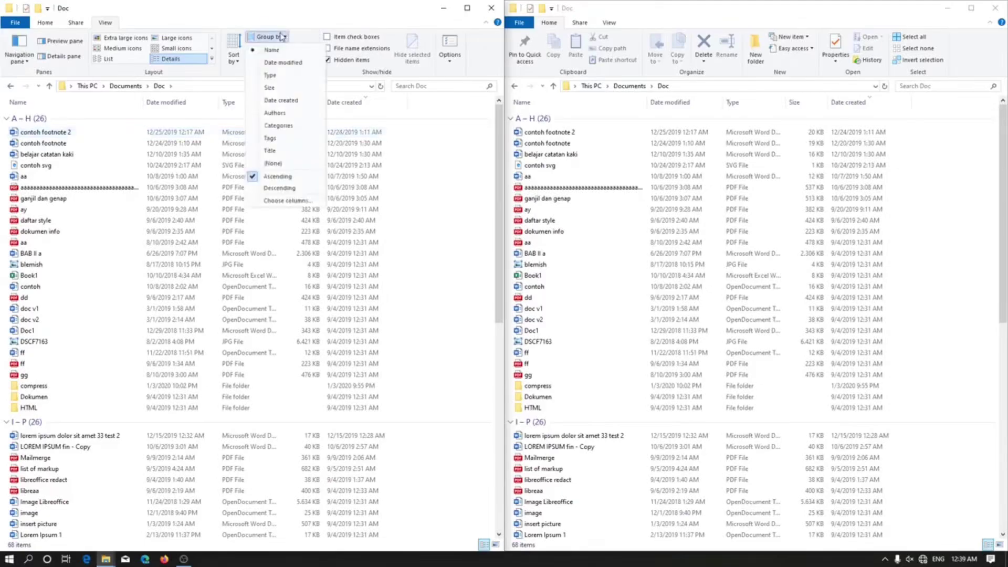
left_click(274, 163)
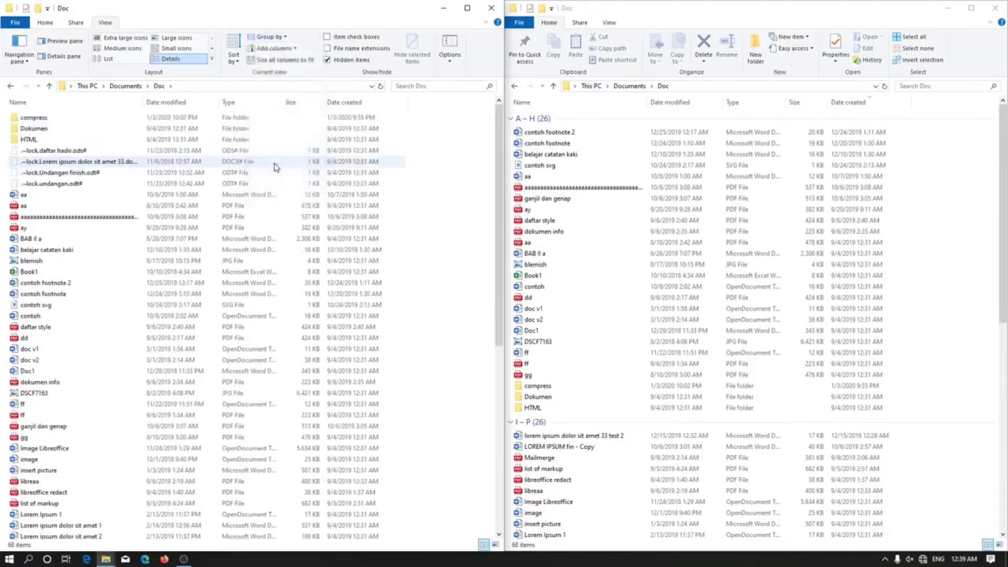
Step: Group the files by Name once more, then set the grouping to (None) again
right_click(456, 200)
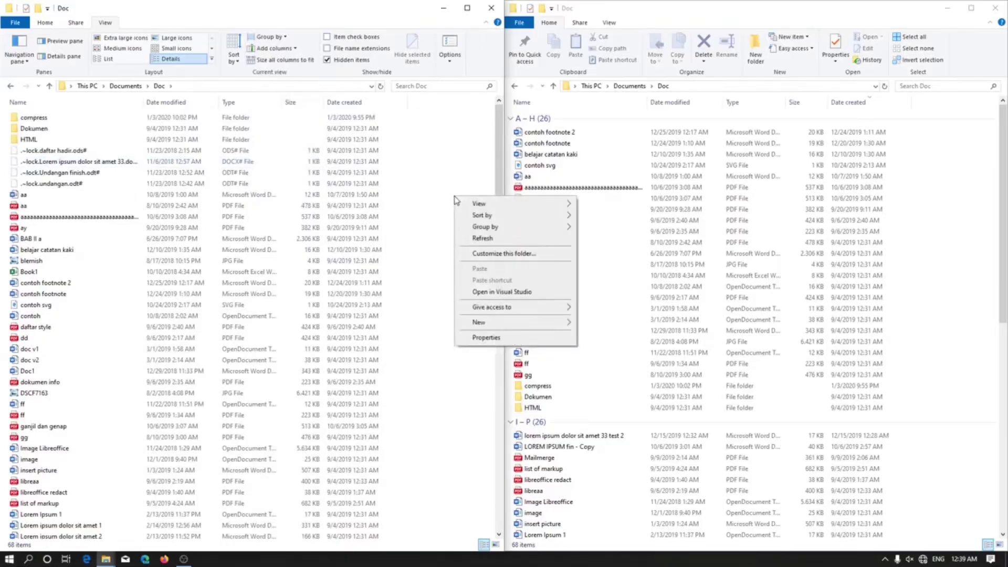
mouse_move(477, 227)
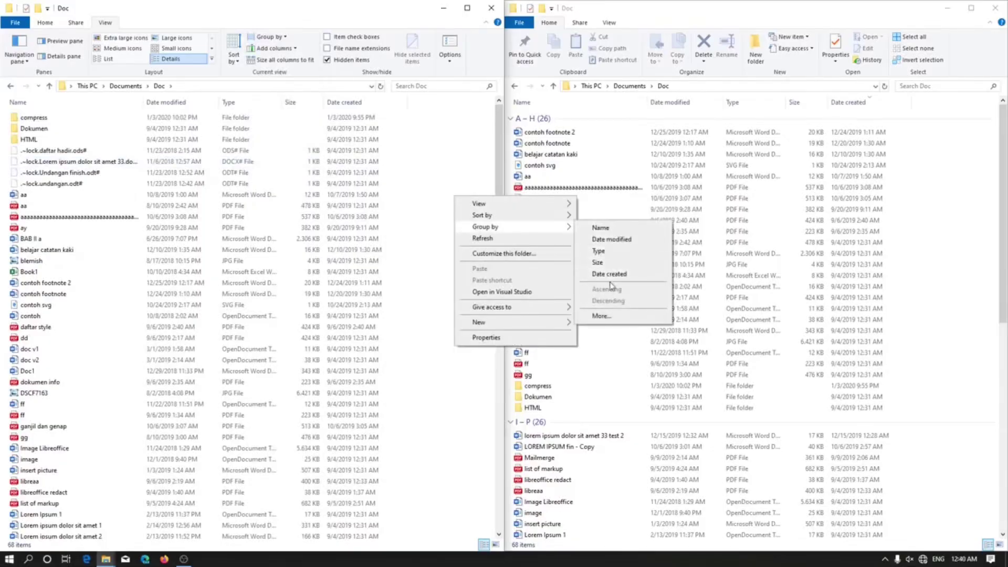
left_click(604, 228)
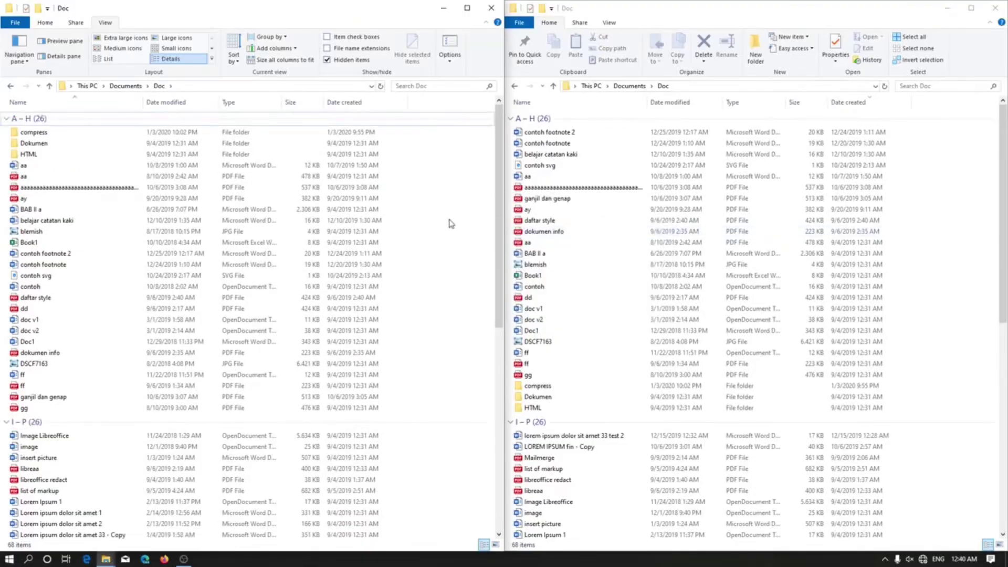
right_click(450, 223)
mouse_move(488, 250)
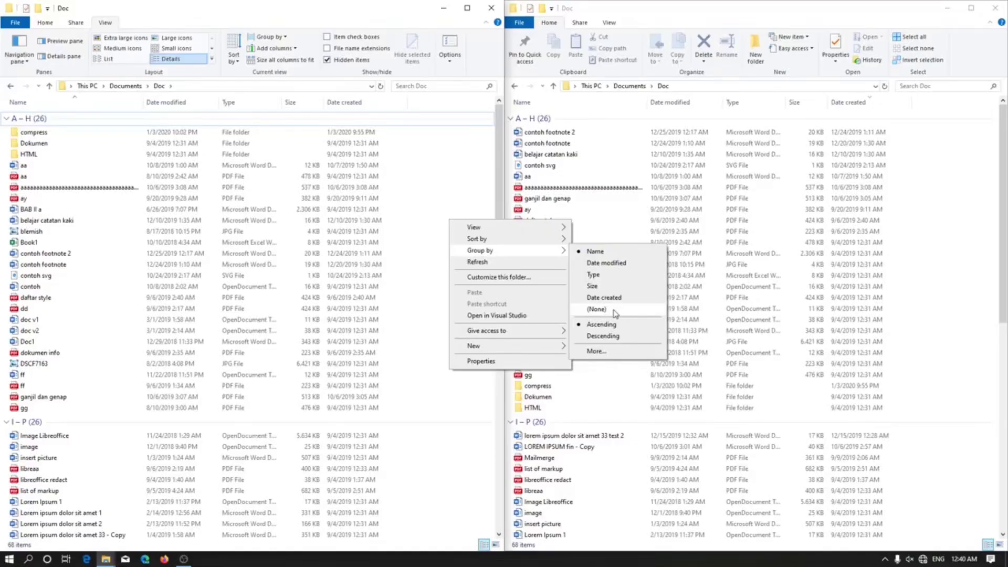
left_click(614, 311)
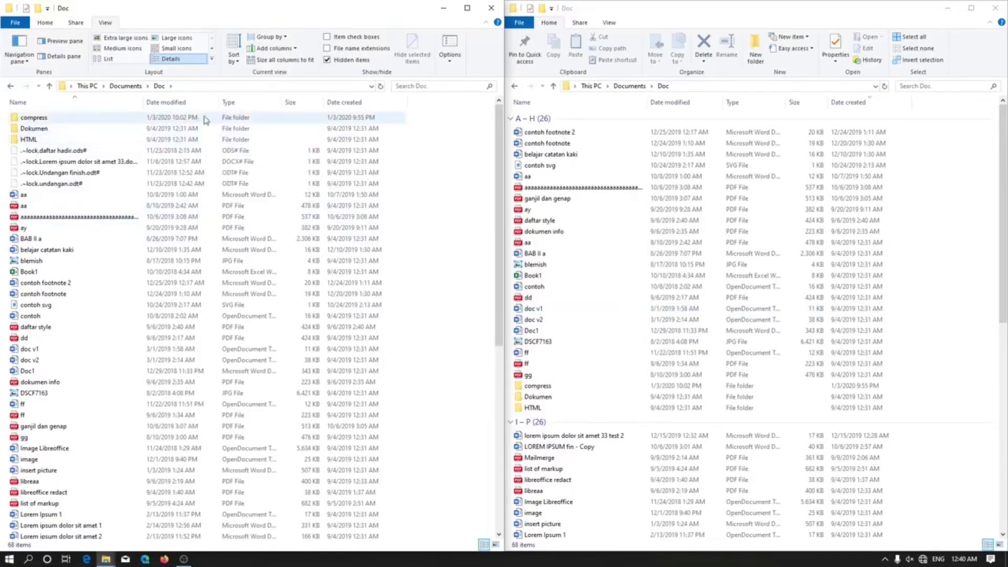
Step: Sort the ungrouped file list by Date modified, then by Date created, newest first
left_click(183, 103)
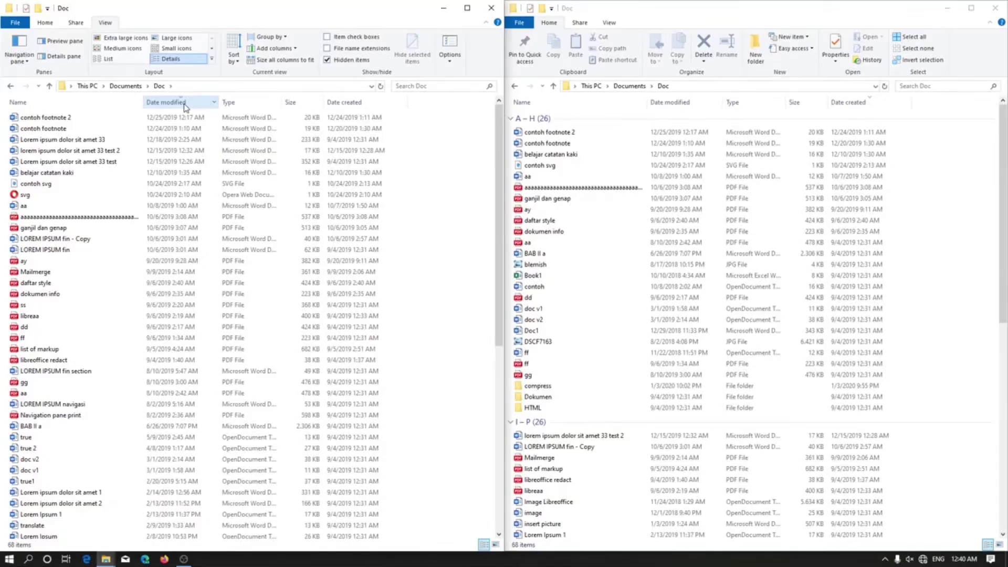
left_click(358, 102)
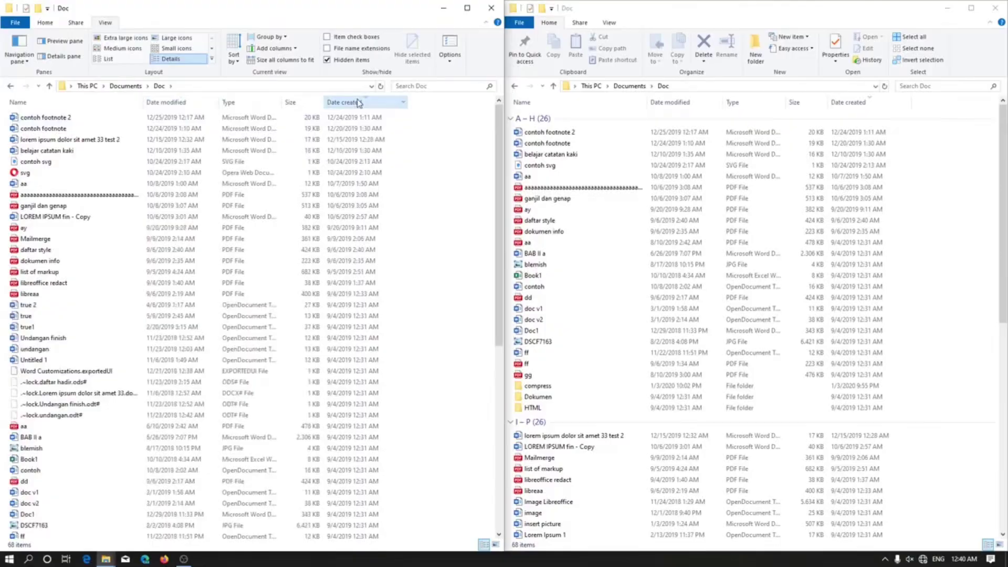